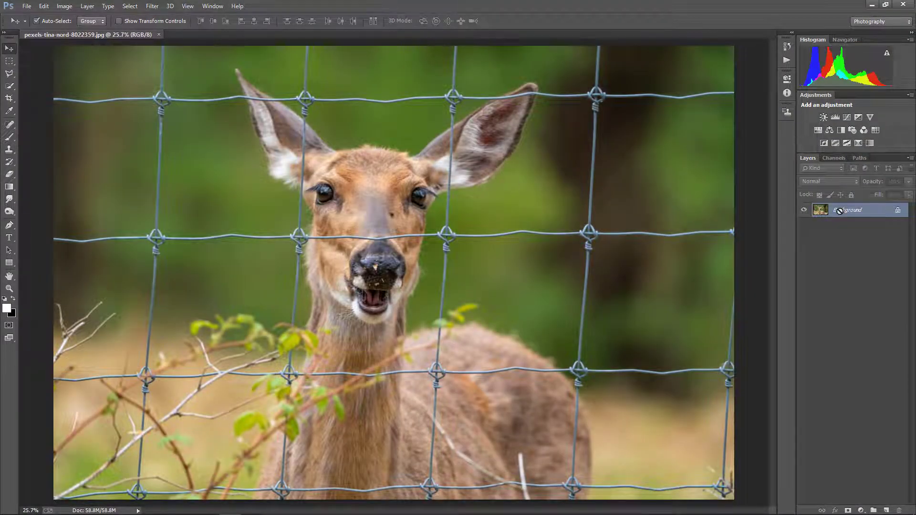
# Step: Duplicate the photo layer and enter Quick Mask with a 70 px, 100% hardness black brush
pyautogui.hotkey('ctrl', 'j')
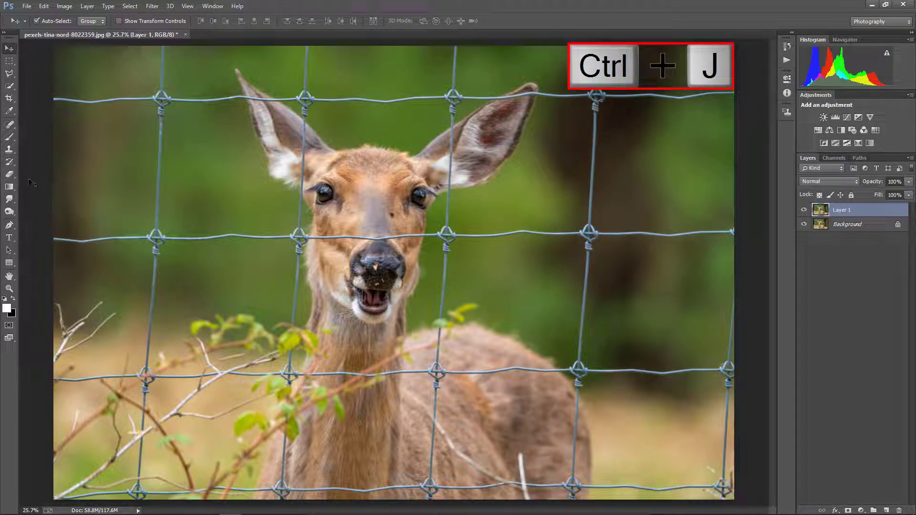
pyautogui.click(10, 137)
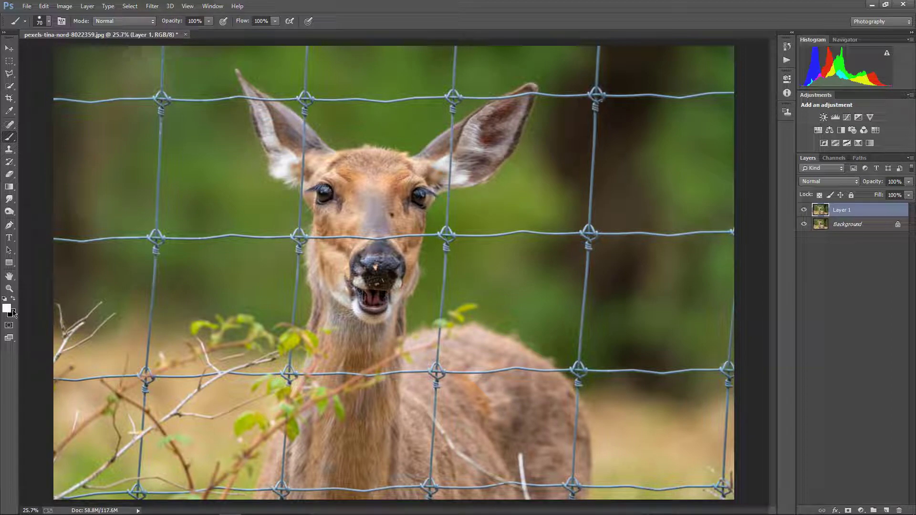
pyautogui.click(8, 326)
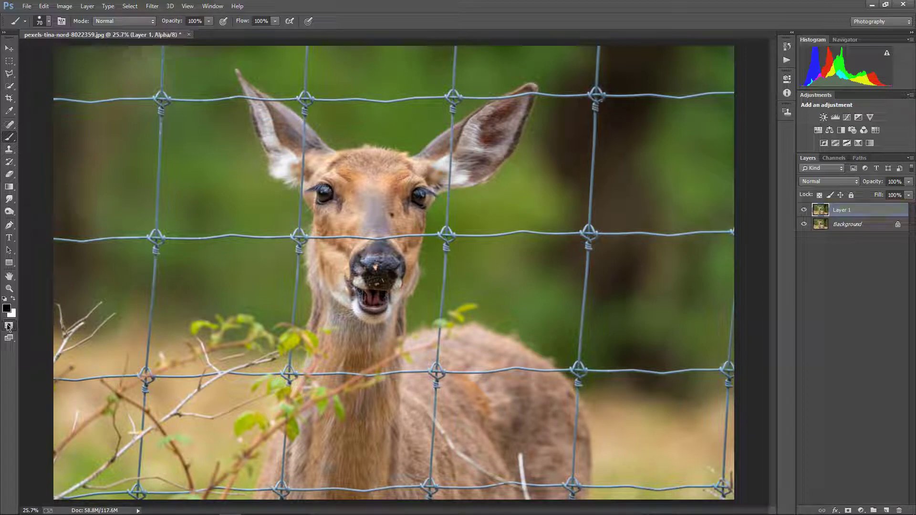
pyautogui.press('x')
pyautogui.click(39, 22)
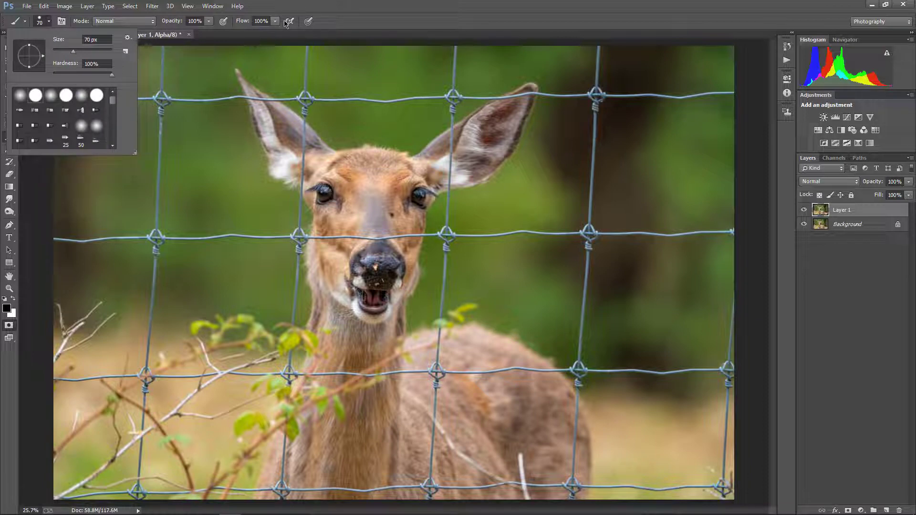
pyautogui.click(211, 35)
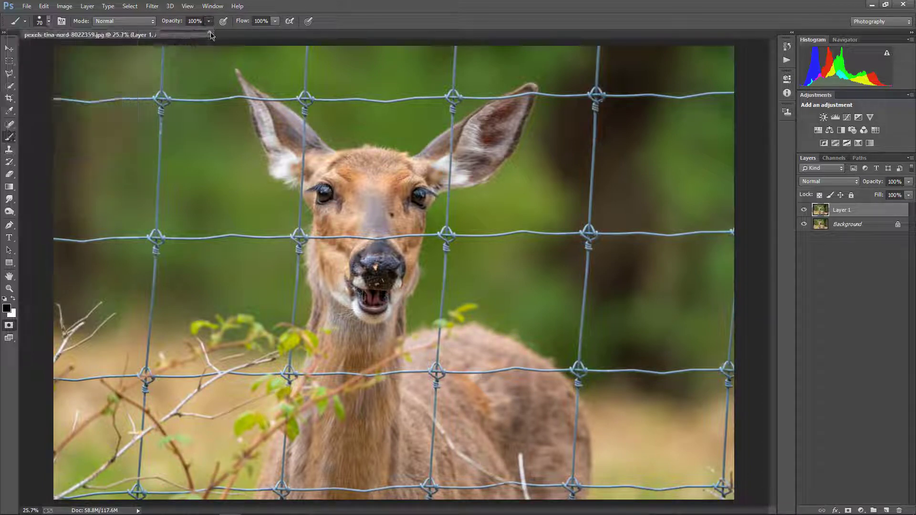
pyautogui.click(274, 21)
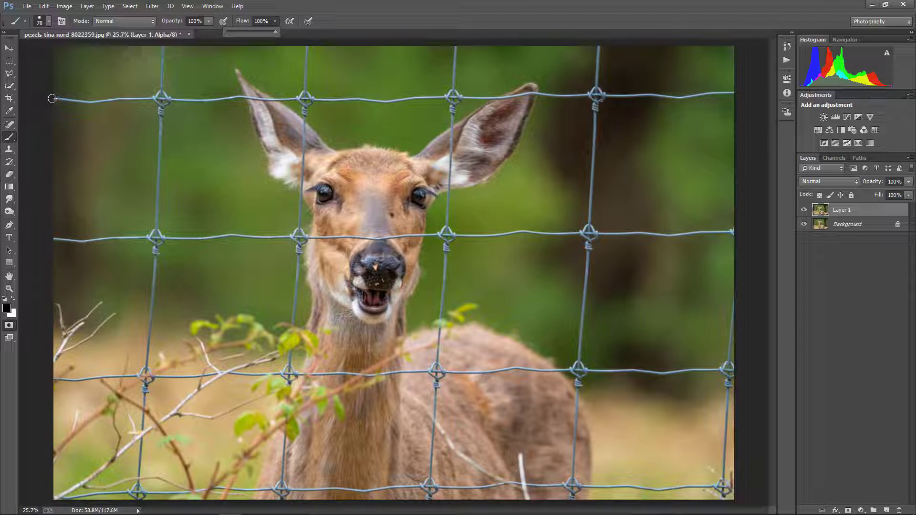
pyautogui.click(52, 98)
# Step: Paint quick-mask over the whole top wire and the right-side vertical and horizontal wires
pyautogui.moveTo(54, 98); pyautogui.dragTo(167, 99)
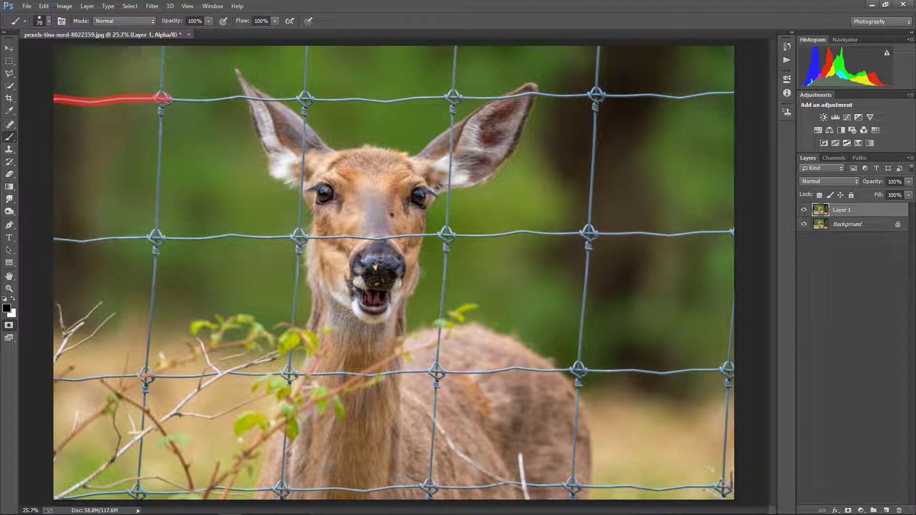
pyautogui.moveTo(162, 54)
pyautogui.mouseDown()
pyautogui.moveTo(162, 99)
pyautogui.moveTo(309, 97)
pyautogui.mouseUp()
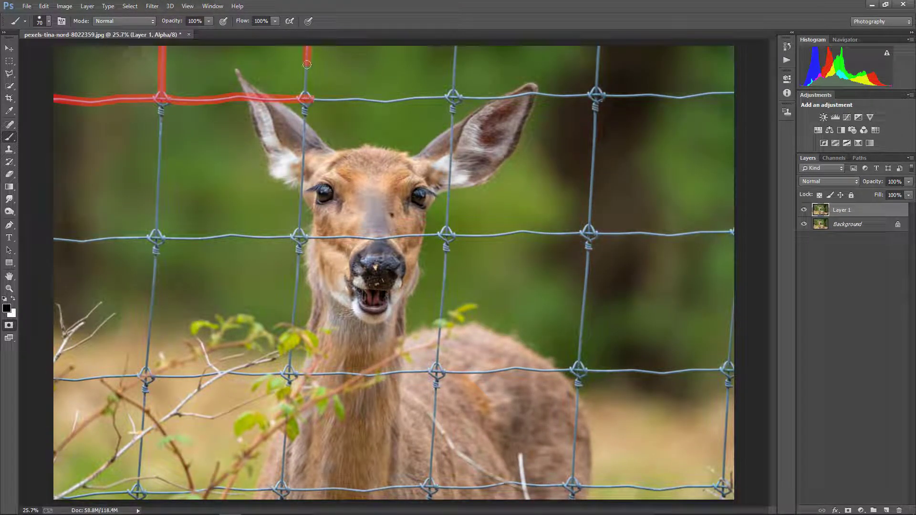
pyautogui.moveTo(307, 64)
pyautogui.mouseDown()
pyautogui.moveTo(305, 91)
pyautogui.moveTo(382, 100)
pyautogui.moveTo(450, 91)
pyautogui.mouseUp()
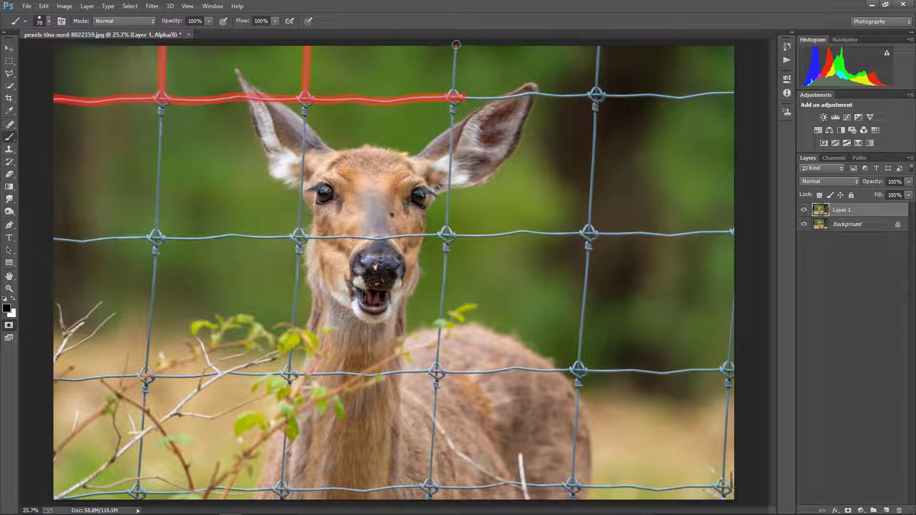
pyautogui.moveTo(456, 45)
pyautogui.mouseDown()
pyautogui.moveTo(454, 76)
pyautogui.moveTo(492, 96)
pyautogui.moveTo(735, 94)
pyautogui.mouseUp()
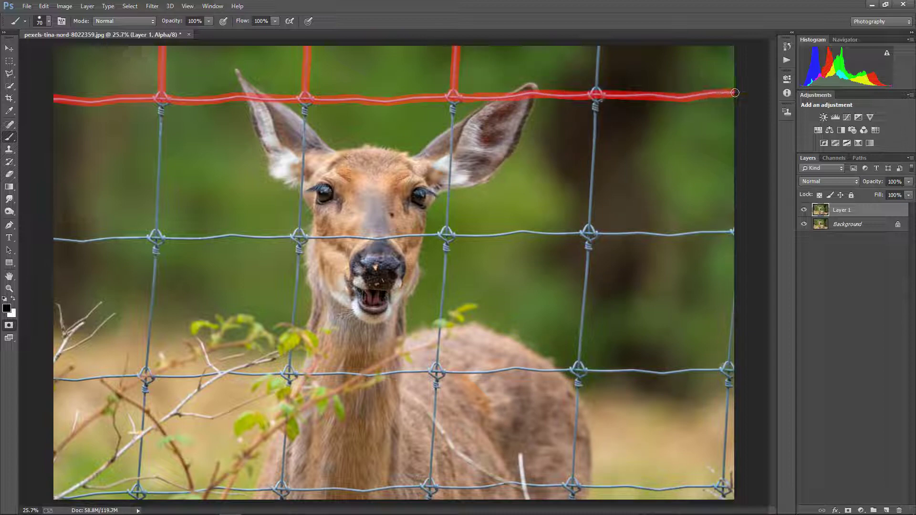
pyautogui.moveTo(599, 44)
pyautogui.mouseDown()
pyautogui.moveTo(590, 224)
pyautogui.moveTo(603, 234)
pyautogui.moveTo(733, 233)
pyautogui.mouseUp()
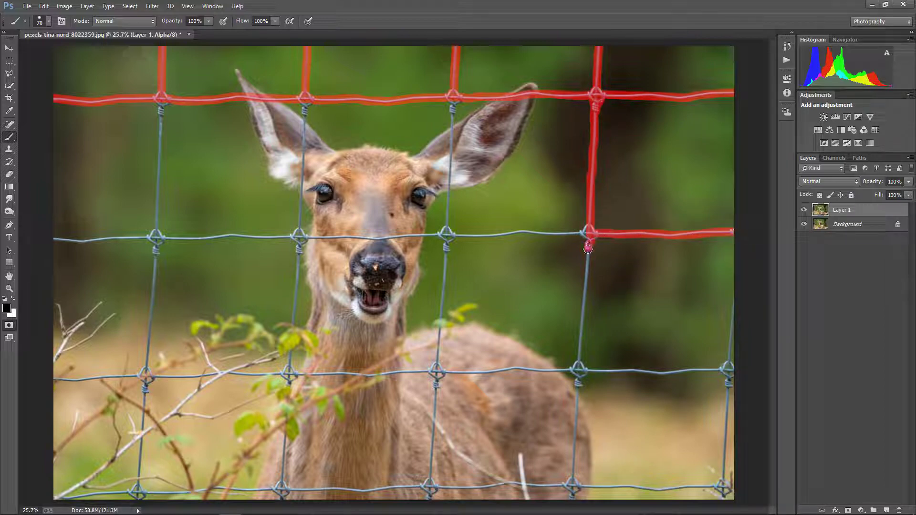
pyautogui.moveTo(587, 248)
pyautogui.mouseDown()
pyautogui.moveTo(588, 230)
pyautogui.moveTo(579, 385)
pyautogui.moveTo(603, 371)
pyautogui.moveTo(723, 369)
pyautogui.moveTo(733, 298)
pyautogui.mouseUp()
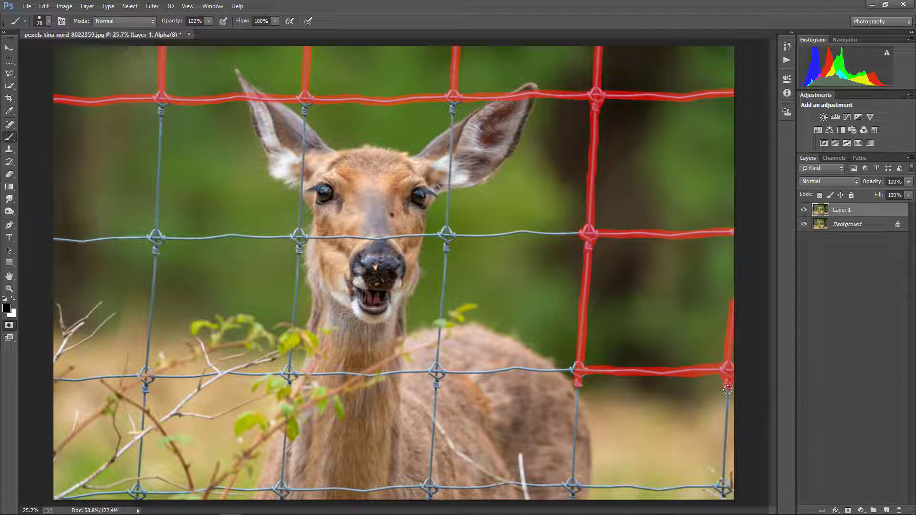
pyautogui.moveTo(728, 390); pyautogui.dragTo(724, 469)
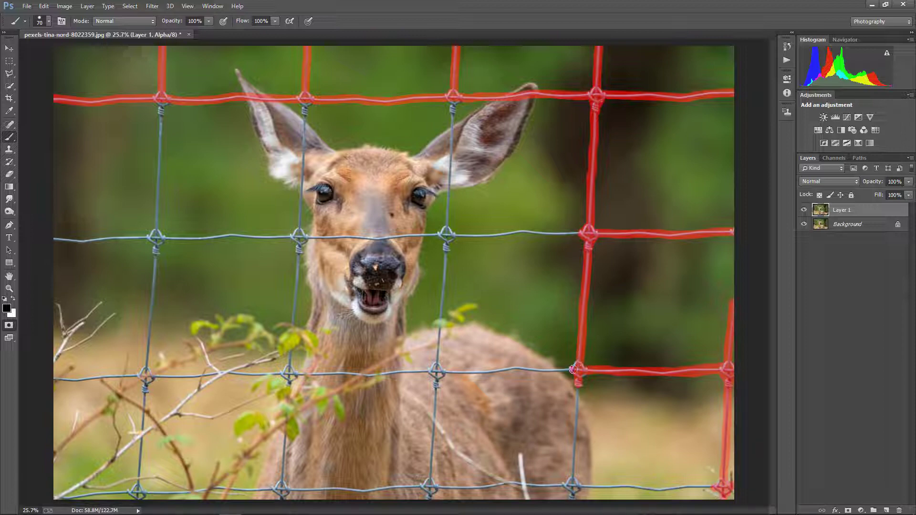
pyautogui.moveTo(581, 377)
pyautogui.mouseDown()
pyautogui.moveTo(572, 492)
pyautogui.moveTo(720, 485)
pyautogui.mouseUp()
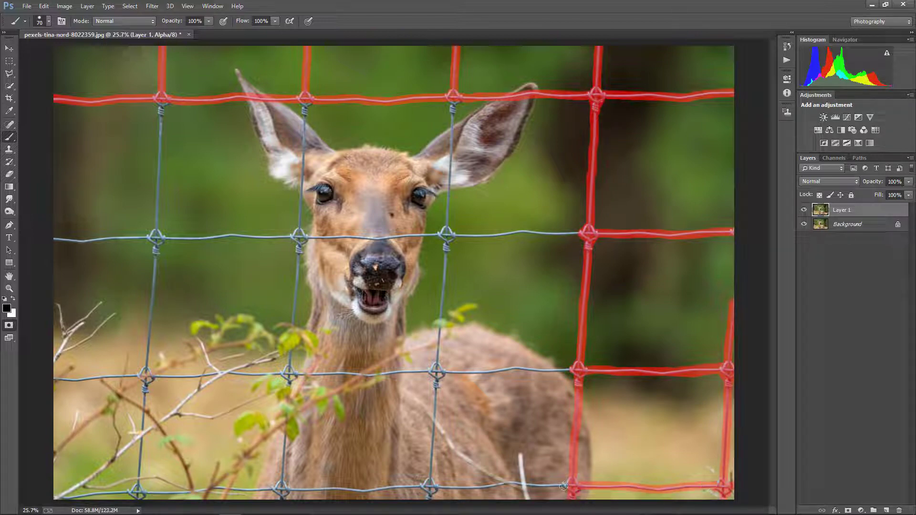
pyautogui.moveTo(568, 483)
pyautogui.mouseDown()
pyautogui.moveTo(435, 487)
pyautogui.moveTo(431, 498)
pyautogui.moveTo(436, 363)
pyautogui.moveTo(437, 374)
pyautogui.moveTo(565, 370)
pyautogui.mouseUp()
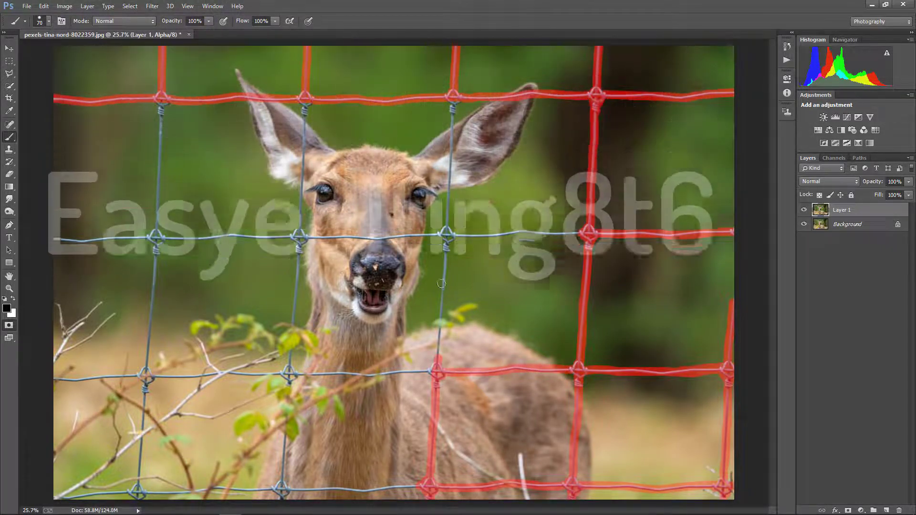
# Step: Mask the central fence wires around the middle junctions and part of the bottom wire
pyautogui.moveTo(446, 246); pyautogui.dragTo(437, 361)
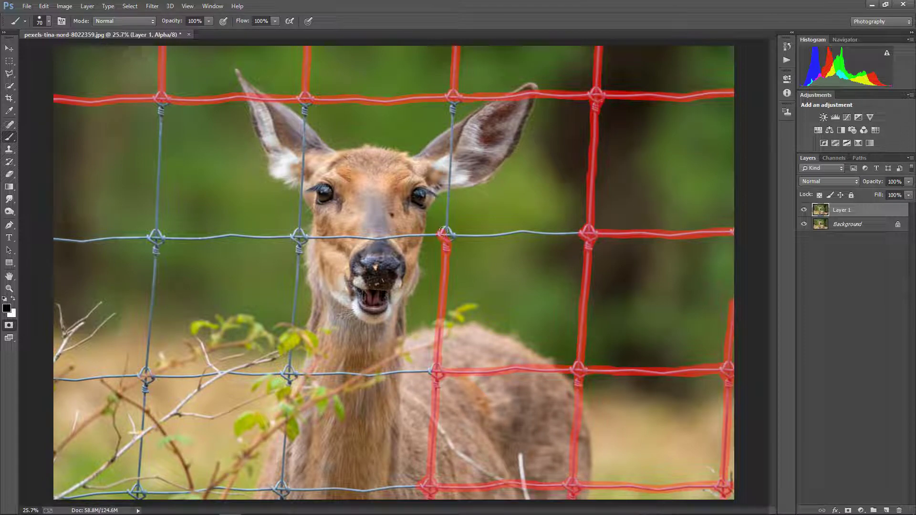
pyautogui.moveTo(449, 241); pyautogui.dragTo(590, 233)
pyautogui.moveTo(452, 110); pyautogui.dragTo(449, 169)
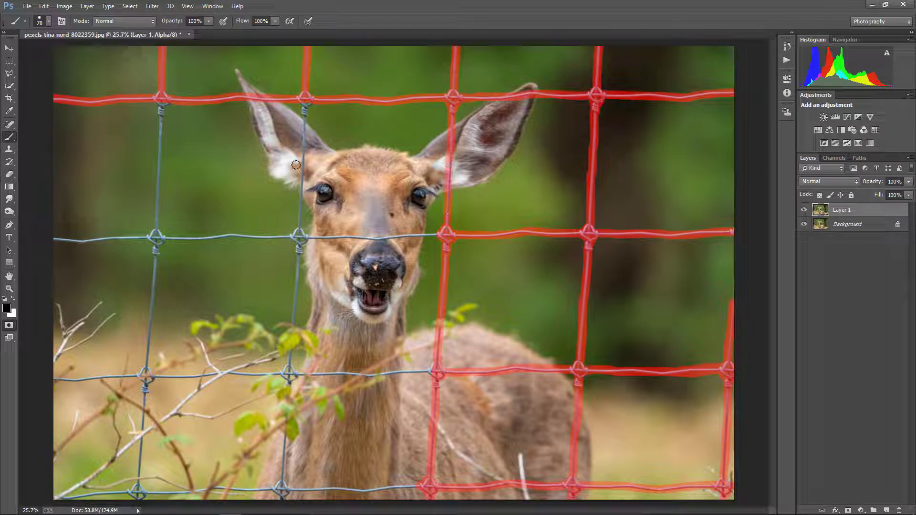
pyautogui.moveTo(306, 108); pyautogui.dragTo(301, 194)
pyautogui.moveTo(300, 240); pyautogui.dragTo(437, 235)
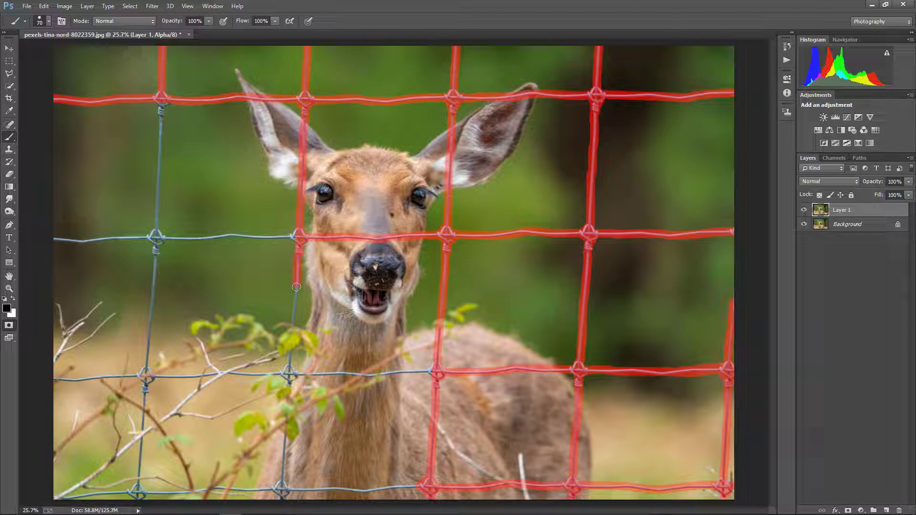
pyautogui.moveTo(296, 287)
pyautogui.mouseDown()
pyautogui.moveTo(291, 367)
pyautogui.moveTo(316, 375)
pyautogui.moveTo(432, 367)
pyautogui.mouseUp()
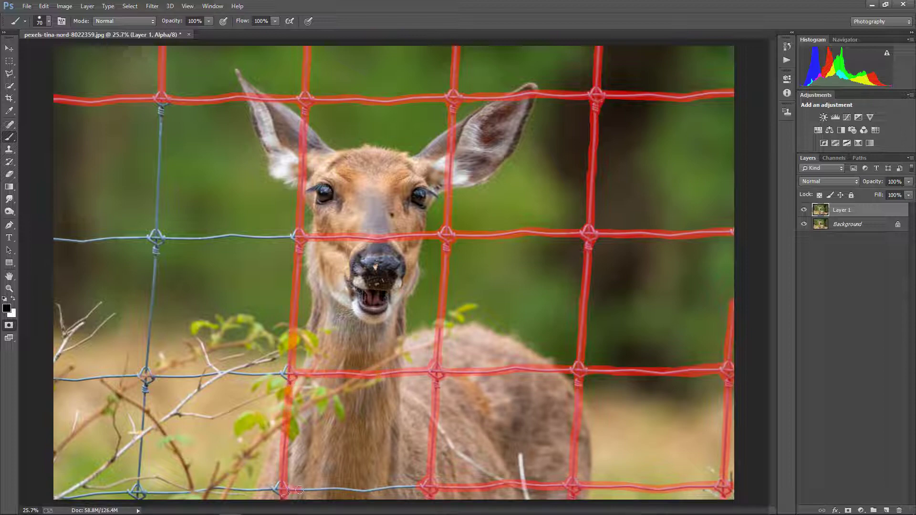
pyautogui.moveTo(345, 490); pyautogui.dragTo(390, 490)
# Step: Mask the bottom-left wires and the remaining left-side vertical and horizontal wires
pyautogui.moveTo(282, 489); pyautogui.dragTo(138, 501)
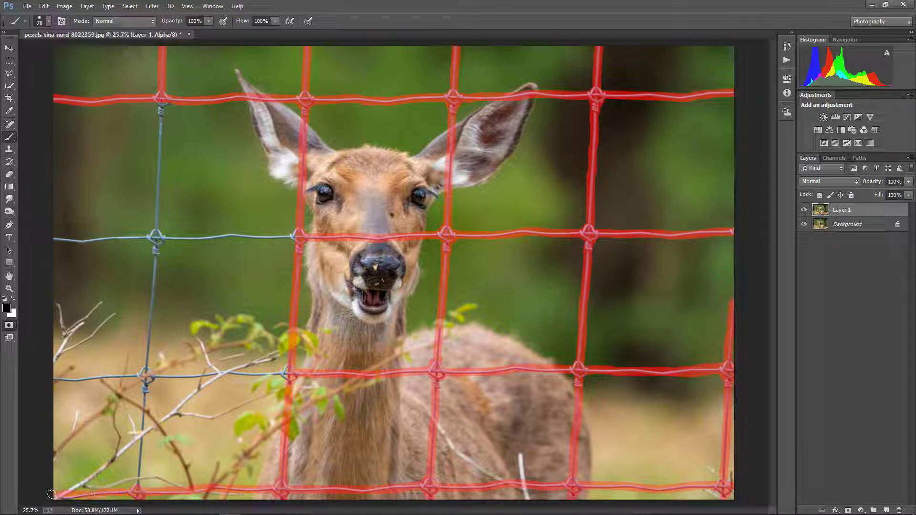
pyautogui.moveTo(104, 492); pyautogui.dragTo(50, 494)
pyautogui.moveTo(138, 466); pyautogui.dragTo(145, 375)
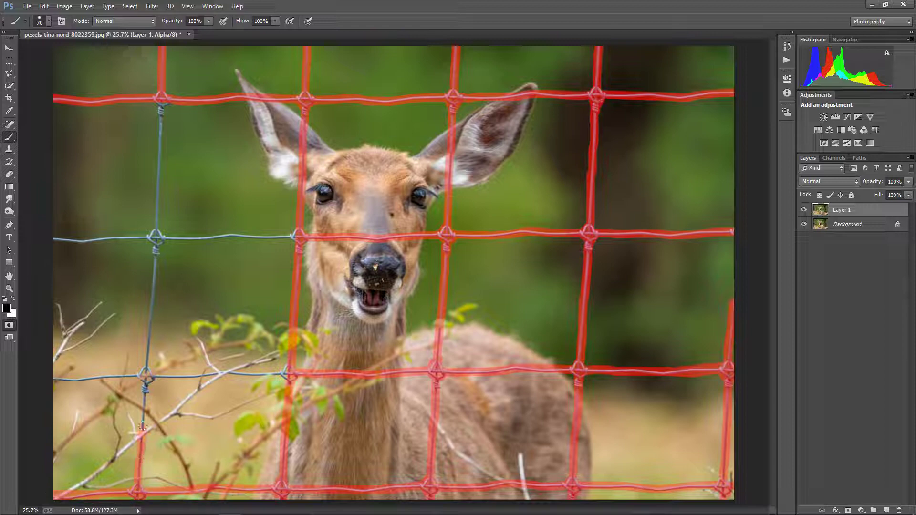
pyautogui.moveTo(79, 379); pyautogui.dragTo(288, 372)
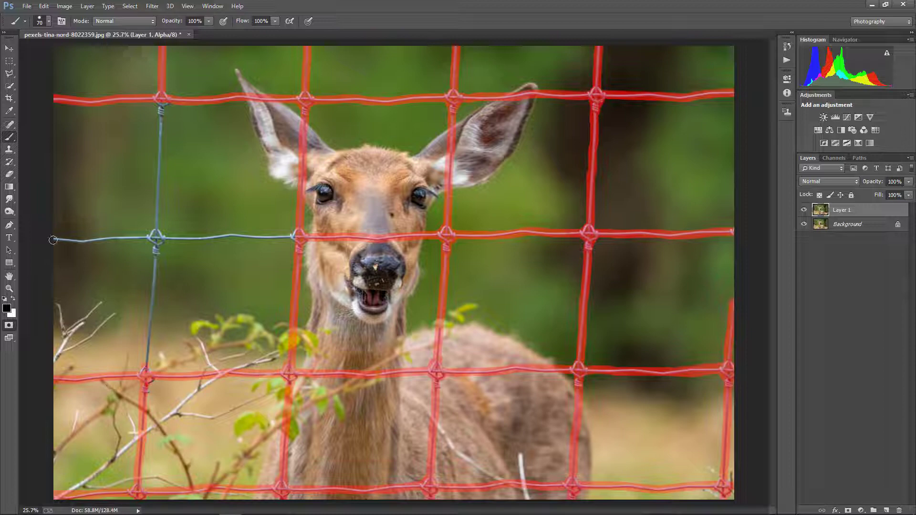
pyautogui.moveTo(53, 240); pyautogui.dragTo(293, 236)
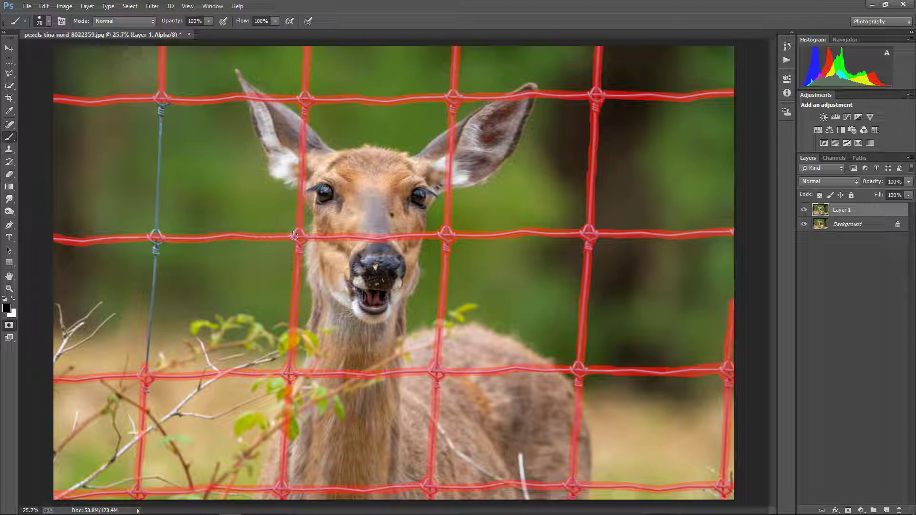
pyautogui.moveTo(158, 248); pyautogui.dragTo(147, 371)
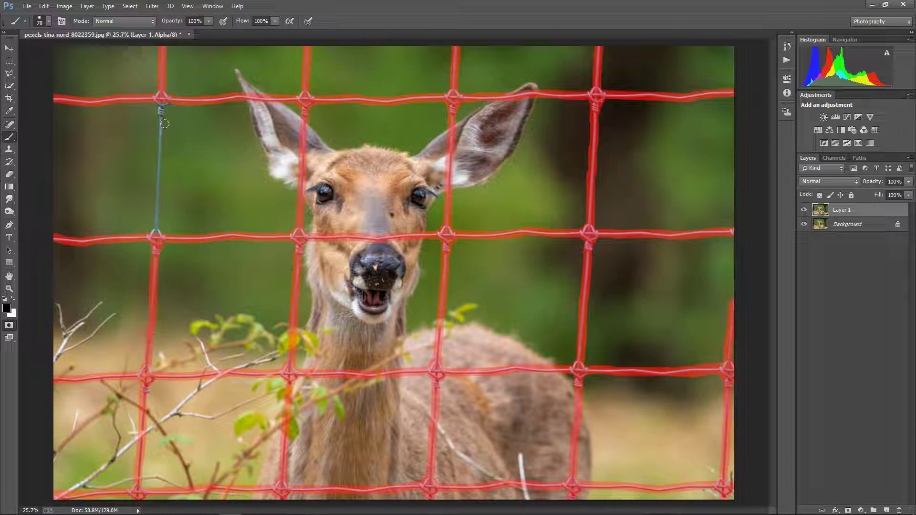
pyautogui.moveTo(165, 124)
pyautogui.mouseDown()
pyautogui.moveTo(161, 106)
pyautogui.moveTo(156, 232)
pyautogui.mouseUp()
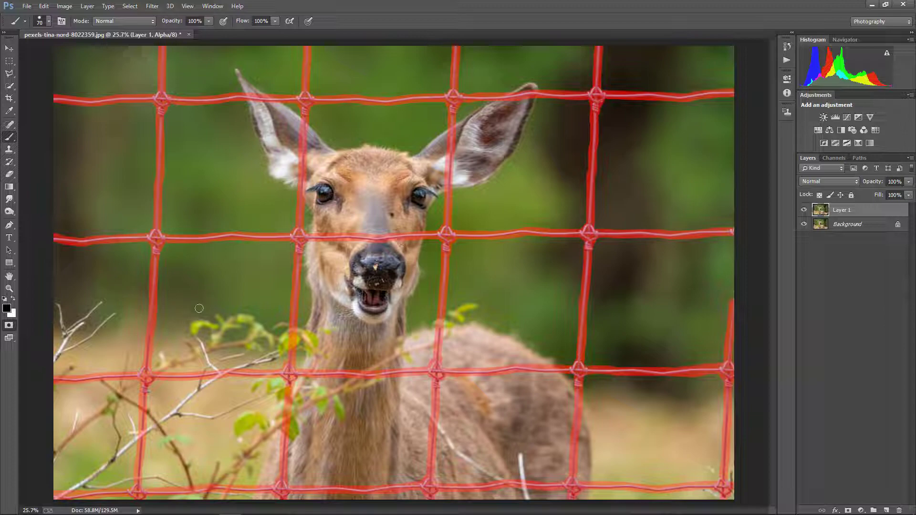
# Step: Exit Quick Mask and apply Select > Inverse to leave only the fence wires selected
pyautogui.click(9, 325)
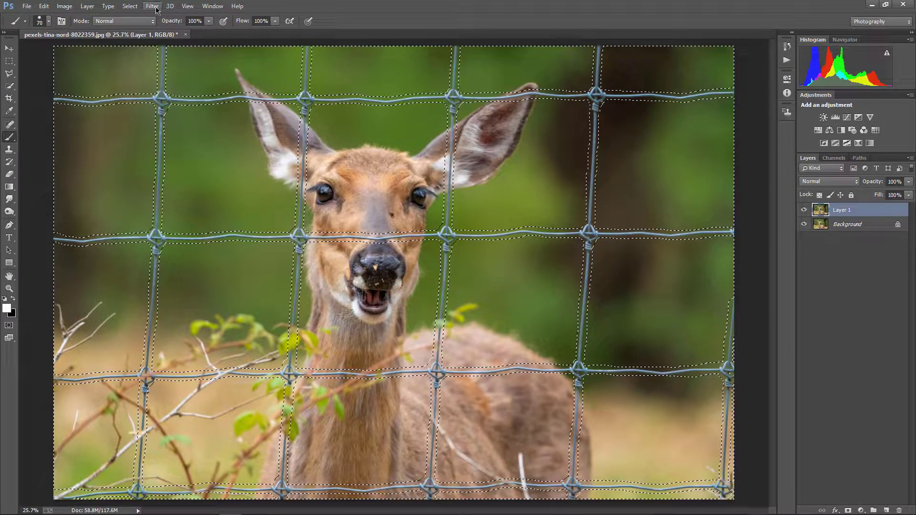
pyautogui.click(186, 6)
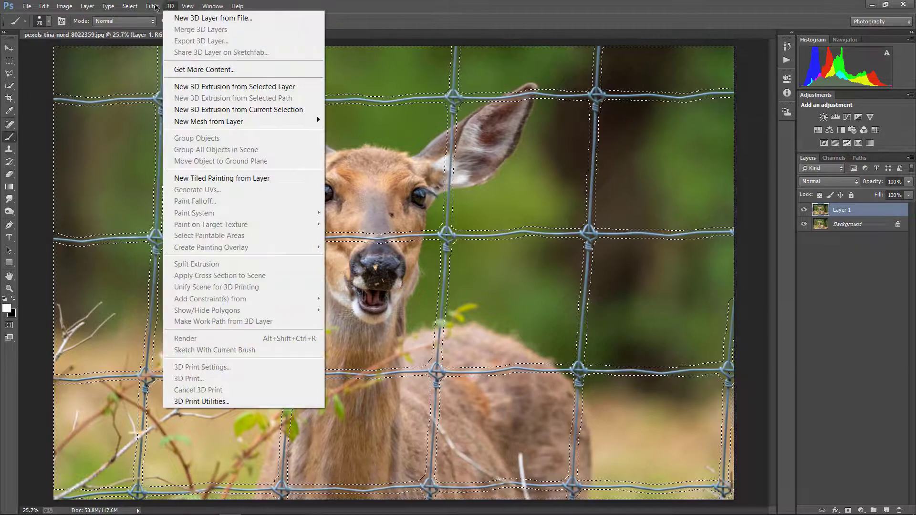
pyautogui.moveTo(129, 5)
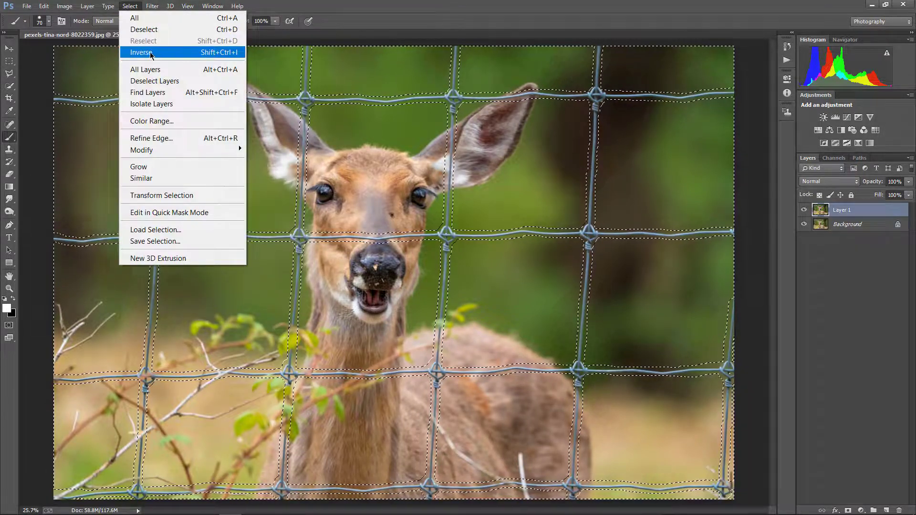
pyautogui.click(163, 54)
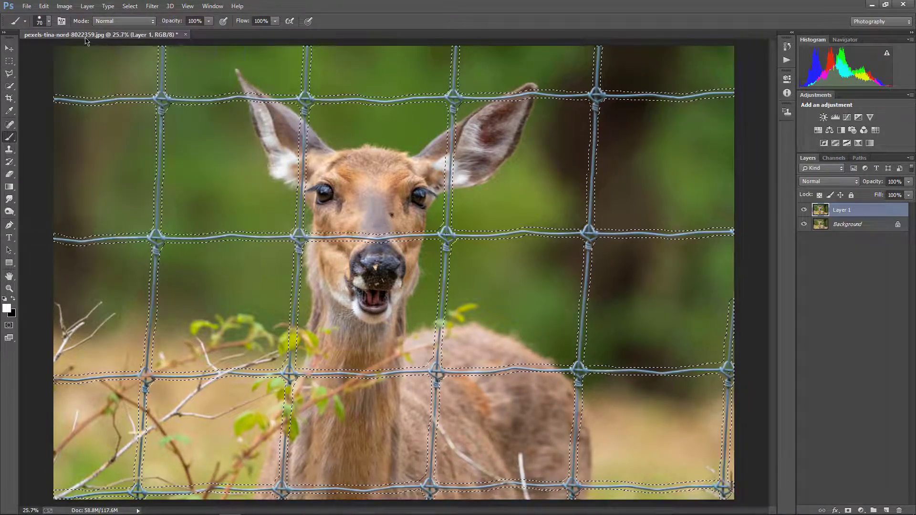
pyautogui.click(44, 5)
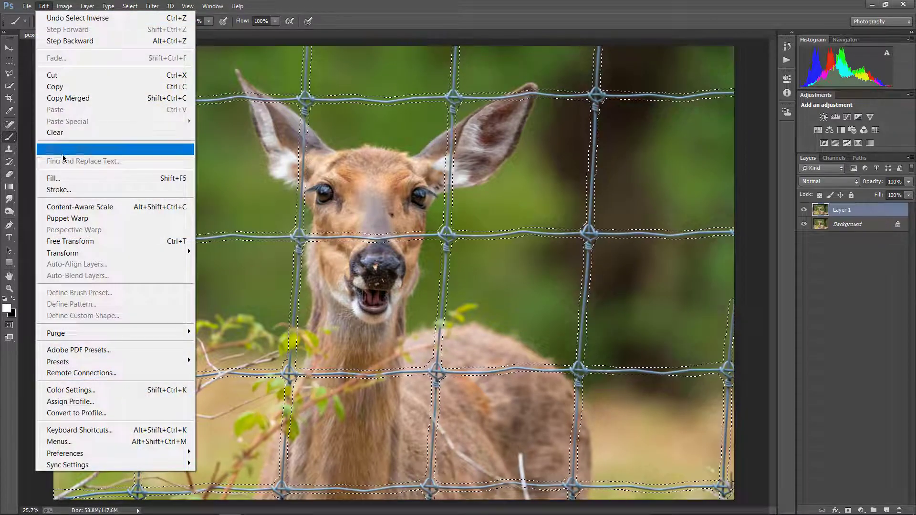
# Step: Fill the fence selection with Content-Aware, Normal mode, 100% opacity
pyautogui.click(86, 179)
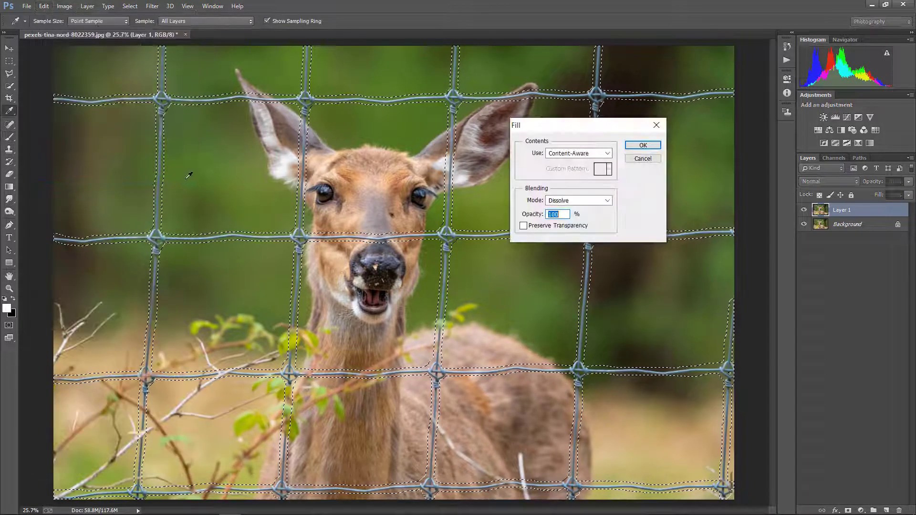
pyautogui.click(566, 154)
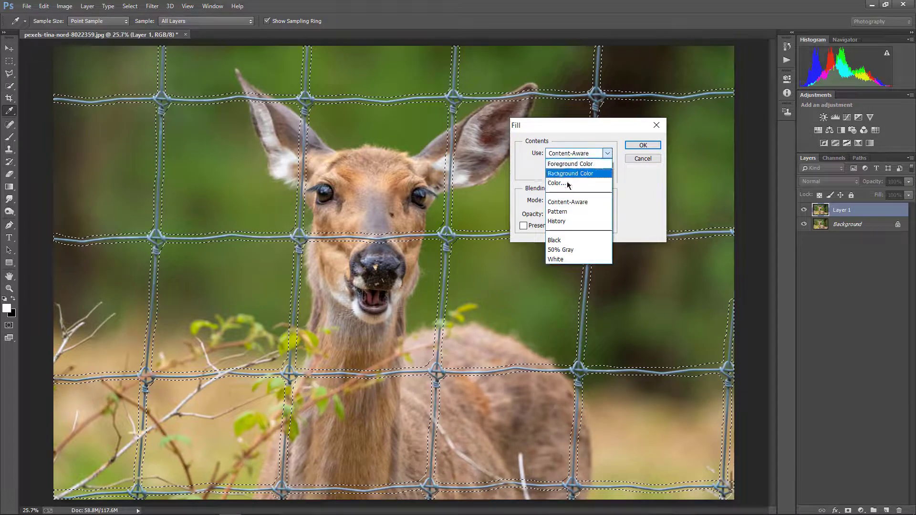
pyautogui.click(568, 200)
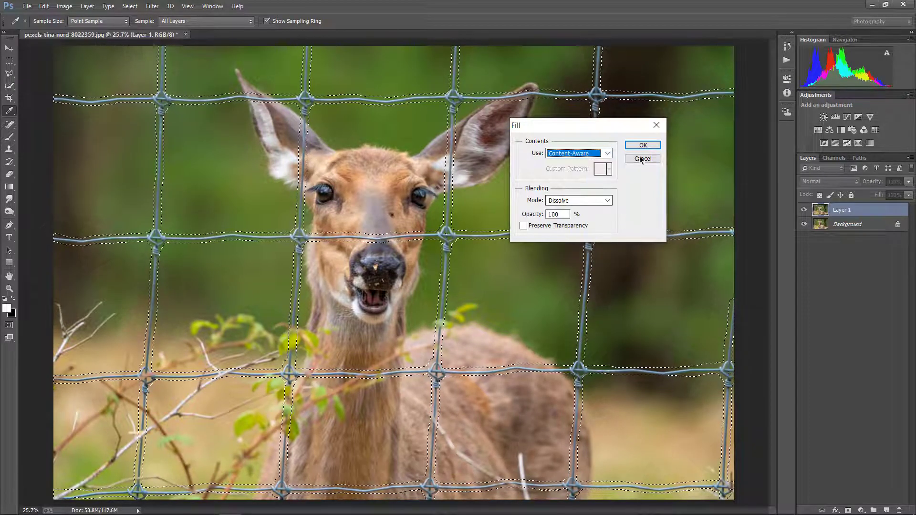
pyautogui.click(594, 200)
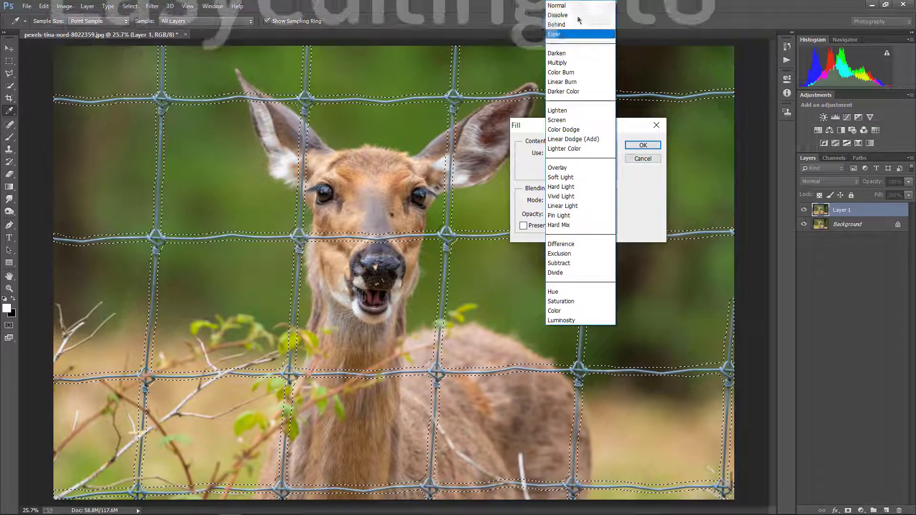
pyautogui.click(557, 5)
pyautogui.click(643, 145)
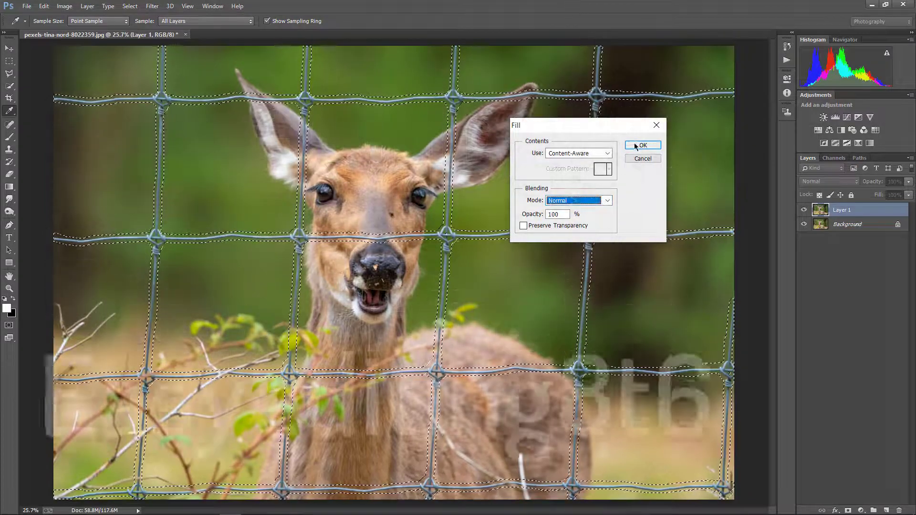
pyautogui.press('b')
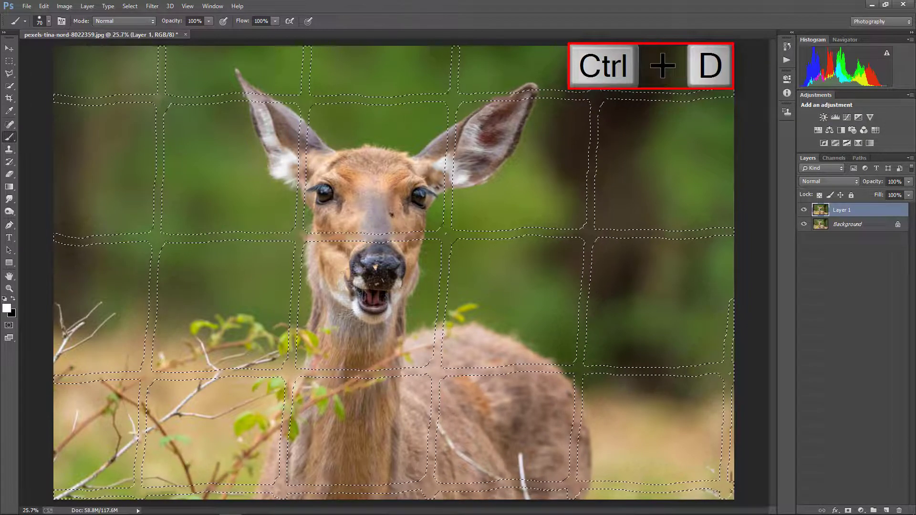
# Step: Deselect, then toggle Layer 1's visibility off and on twice to compare before and after
pyautogui.hotkey('ctrl', 'd')
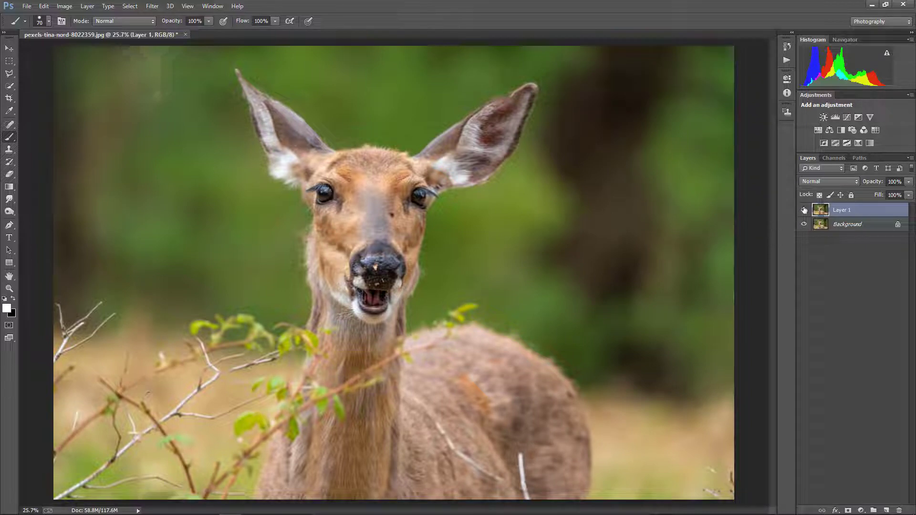
pyautogui.click(805, 210)
pyautogui.click(805, 210)
pyautogui.click(805, 210)
pyautogui.click(804, 210)
# Step: Duplicate Layer 1 and zoom in on the deer's face with the Clone Stamp tool
pyautogui.hotkey('ctrl', 'j')
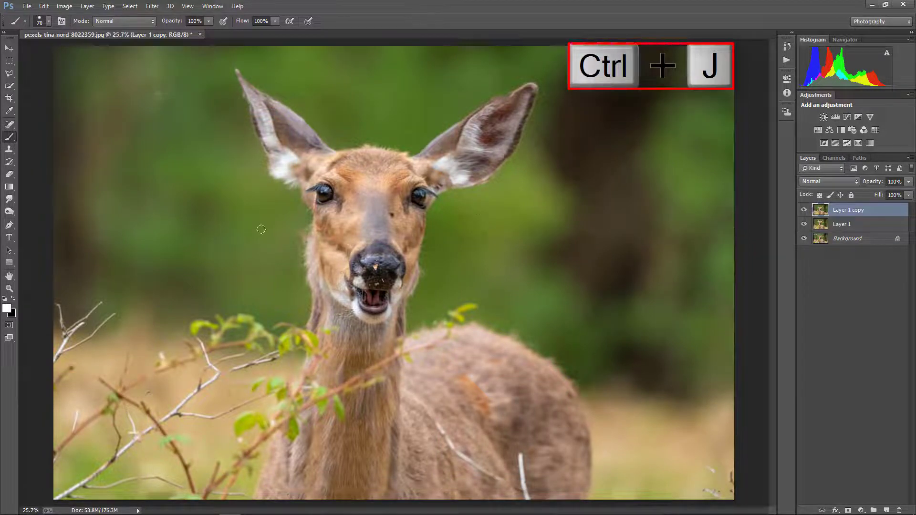
pyautogui.click(8, 150)
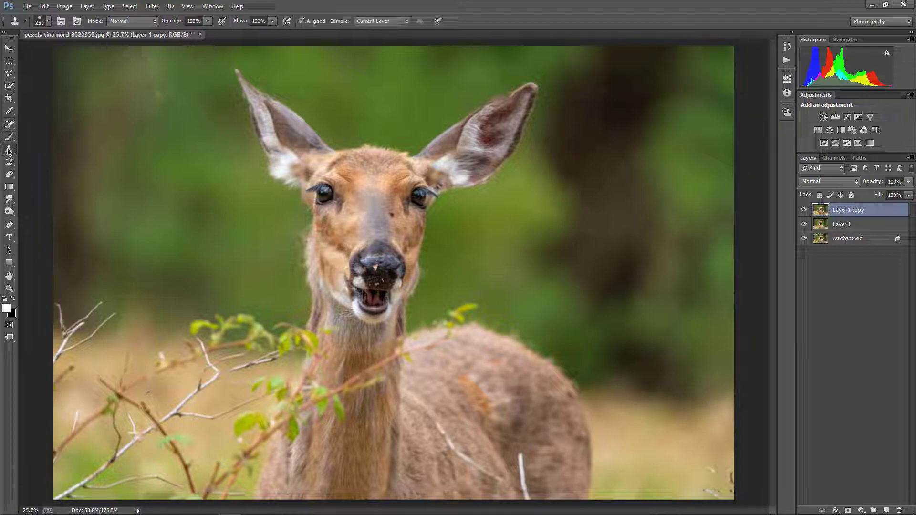
pyautogui.hotkey('ctrl', '+')
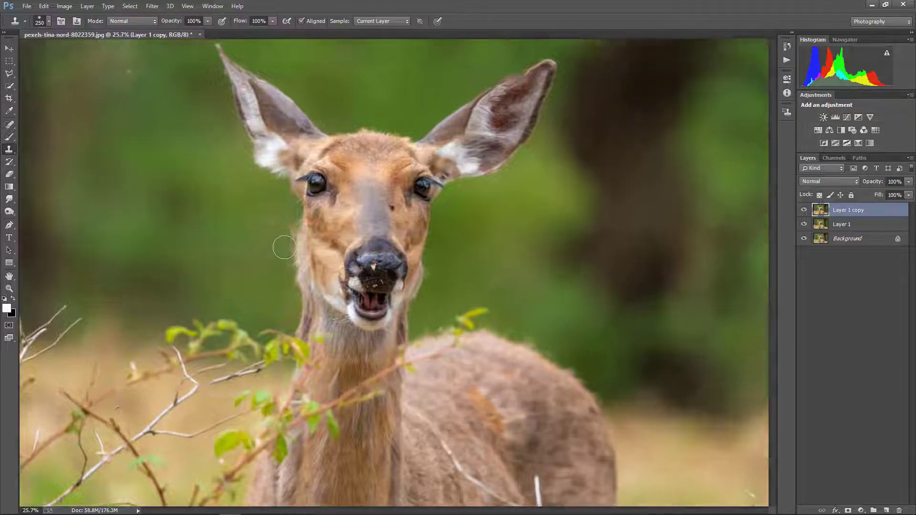
pyautogui.moveTo(246, 243); pyautogui.dragTo(270, 252)
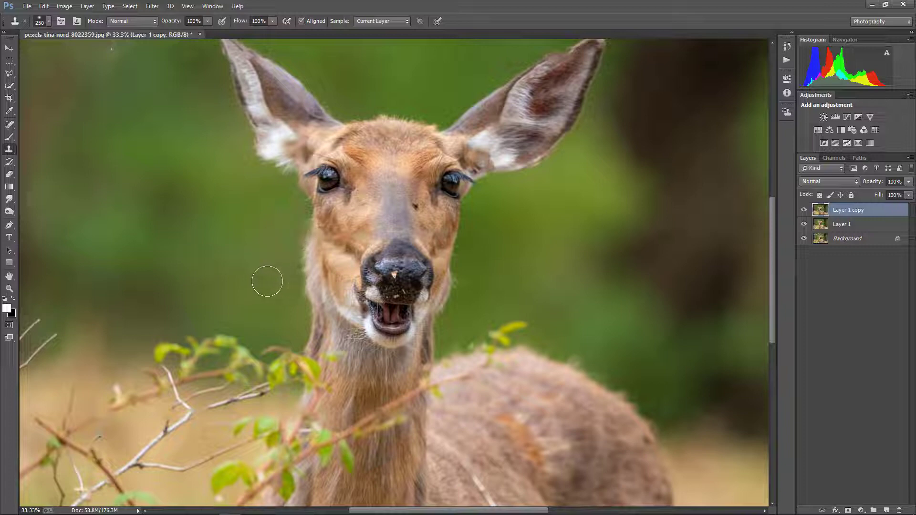
# Step: Clone clean fur over the spots beside the deer's nose, cheek and ear
pyautogui.keyDown('alt'); pyautogui.click(347, 218); pyautogui.keyUp('alt')
pyautogui.moveTo(338, 224); pyautogui.dragTo(357, 236)
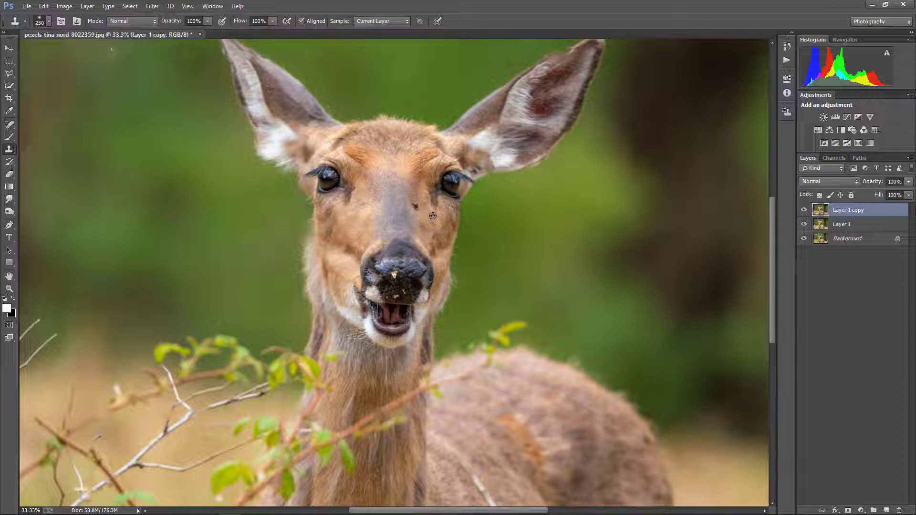
pyautogui.keyDown('alt'); pyautogui.click(437, 218); pyautogui.keyUp('alt')
pyautogui.keyDown('alt'); pyautogui.click(393, 265); pyautogui.keyUp('alt')
pyautogui.press('[')
pyautogui.press('[')
pyautogui.press('[')
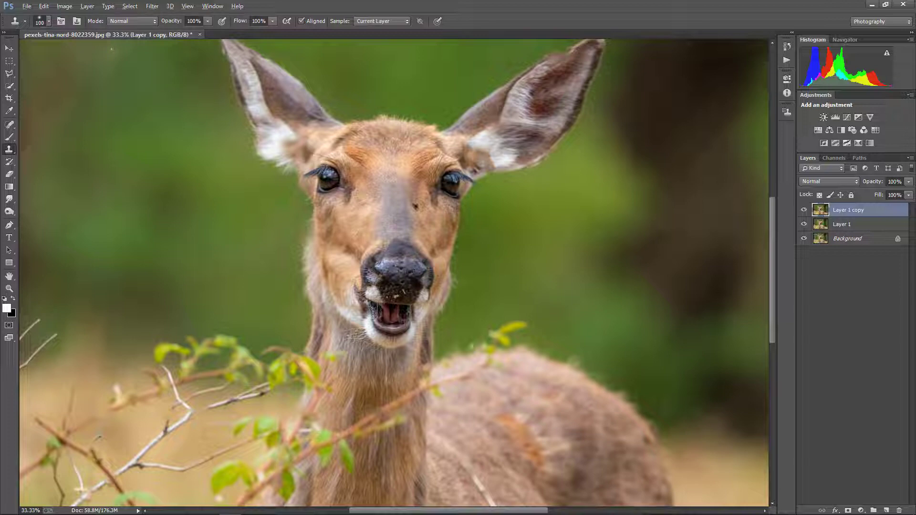
pyautogui.scroll(3, 541, 169)
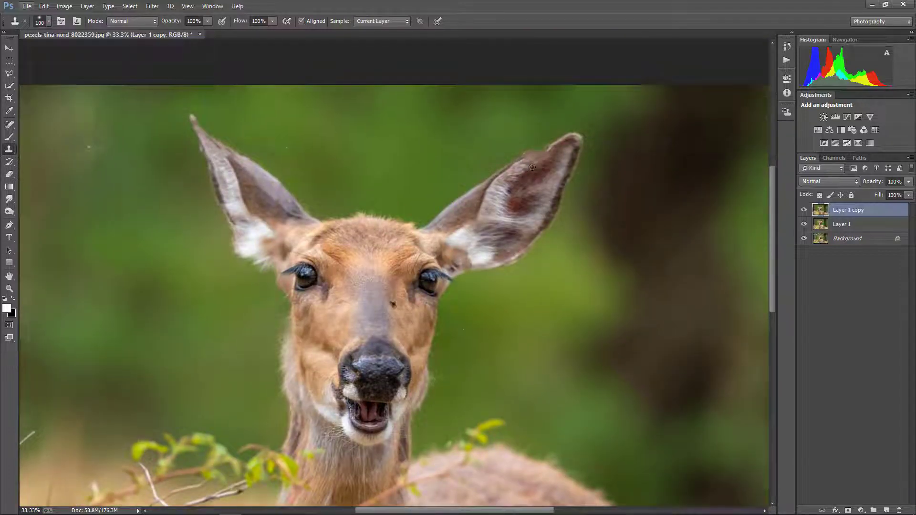
pyautogui.keyDown('alt'); pyautogui.click(532, 167); pyautogui.keyUp('alt')
pyautogui.press(']')
pyautogui.press(']')
pyautogui.press(']')
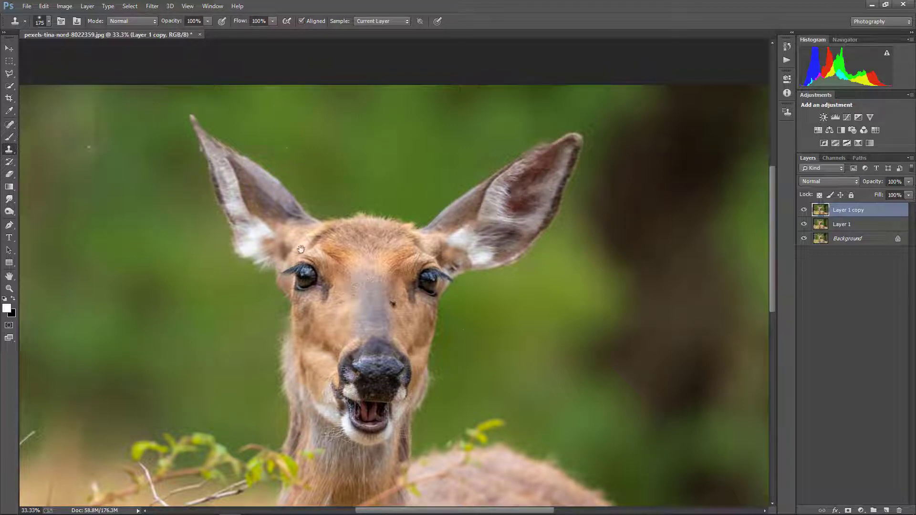
# Step: Enlarge the clone brush to 500 px and move to the blurred background right of the deer
pyautogui.moveTo(300, 248); pyautogui.dragTo(360, 252)
pyautogui.press(']')
pyautogui.press(']')
pyautogui.press(']')
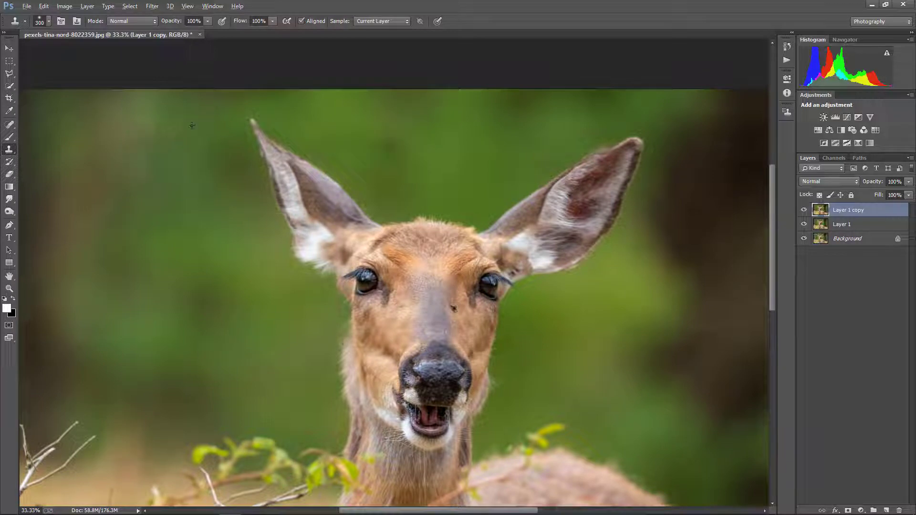
pyautogui.scroll(-5, 336, 210)
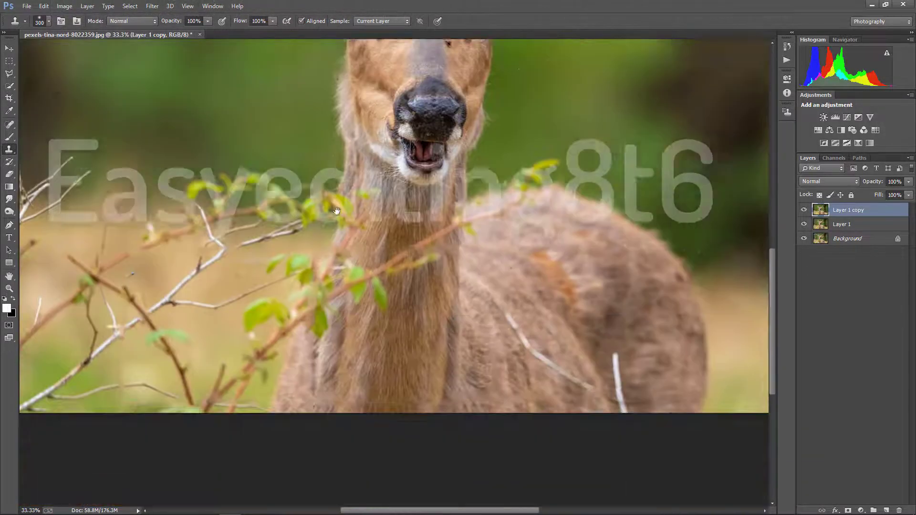
pyautogui.moveTo(337, 210); pyautogui.dragTo(509, 287)
pyautogui.press(']')
pyautogui.press(']')
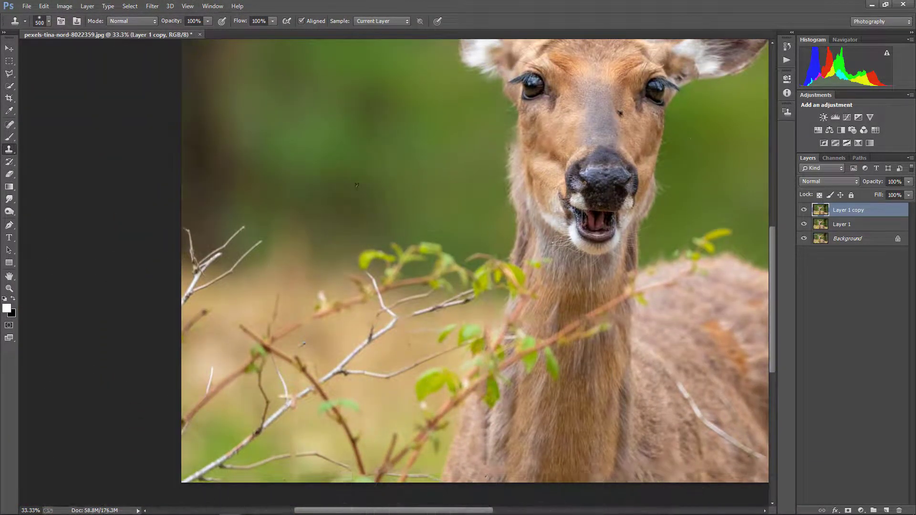
pyautogui.moveTo(518, 247); pyautogui.dragTo(515, 249)
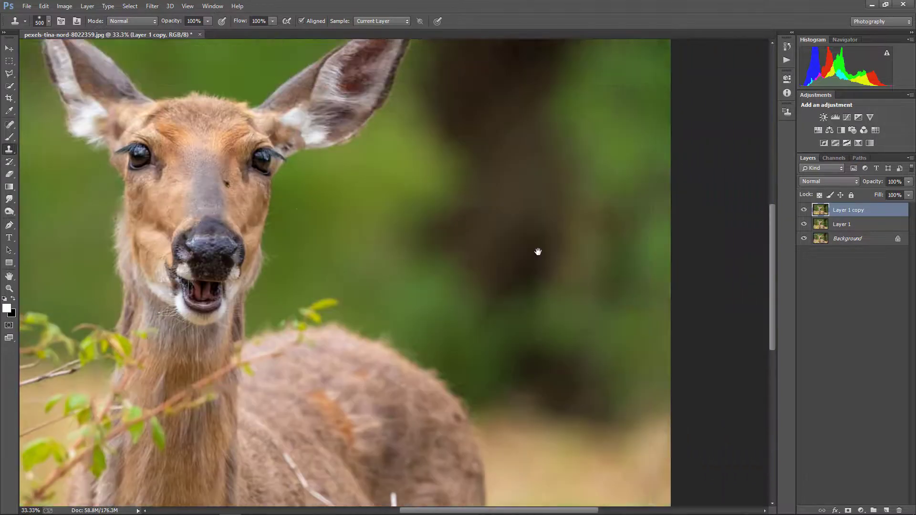
pyautogui.scroll(2, 538, 252)
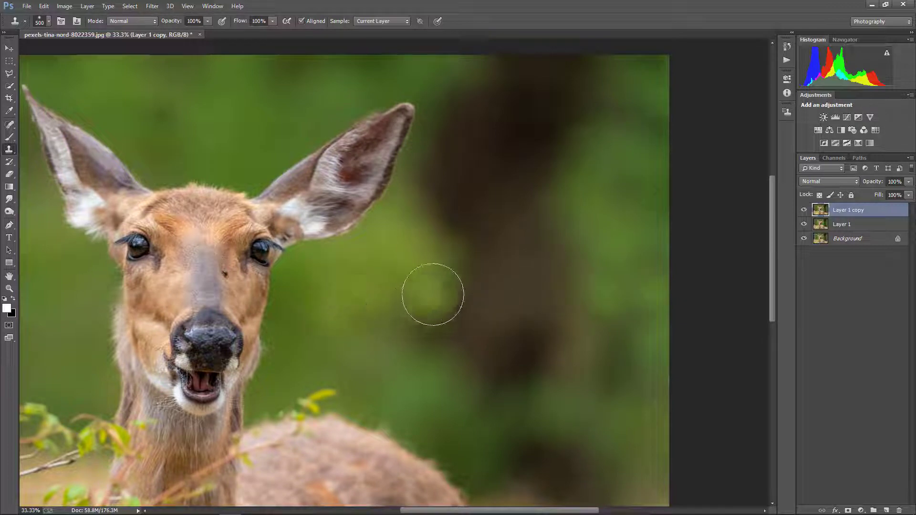
# Step: Fit the photo on screen and toggle Layer 1 copy's visibility twice to compare
pyautogui.hotkey('ctrl', '0')
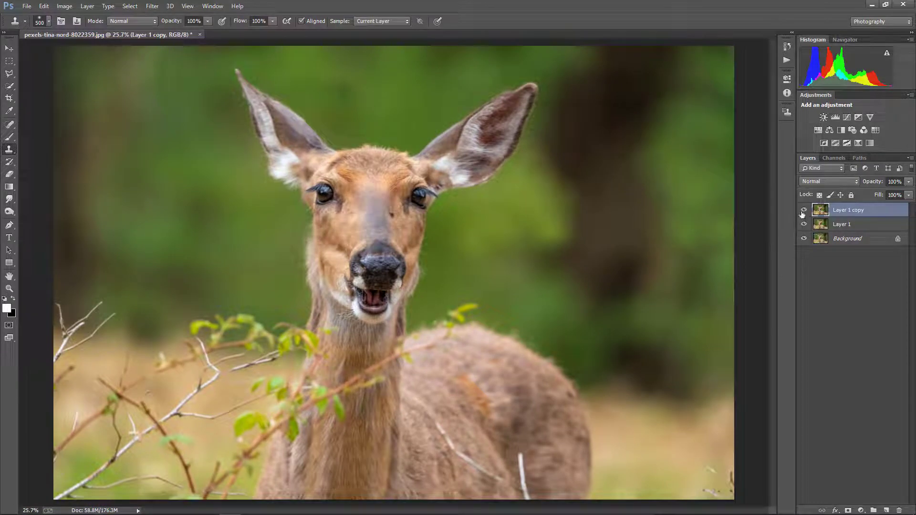
pyautogui.click(805, 210)
pyautogui.click(805, 210)
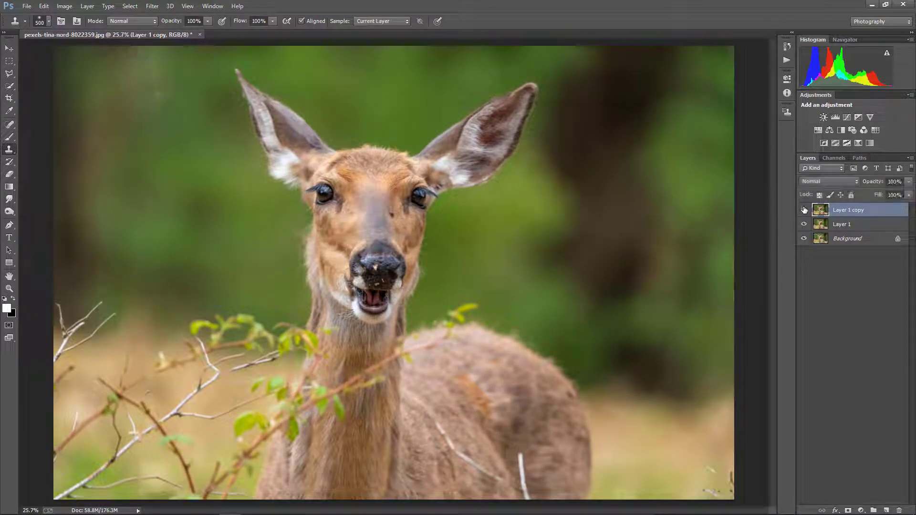
pyautogui.click(804, 210)
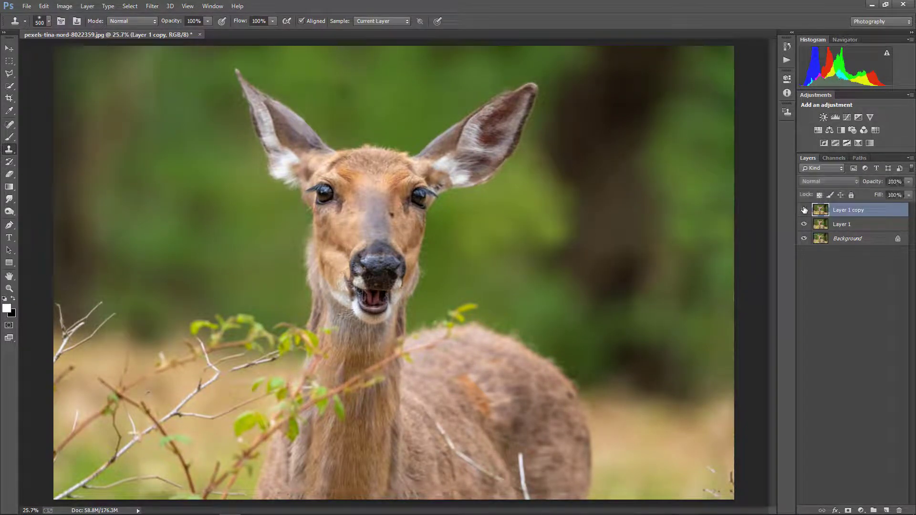
pyautogui.click(804, 210)
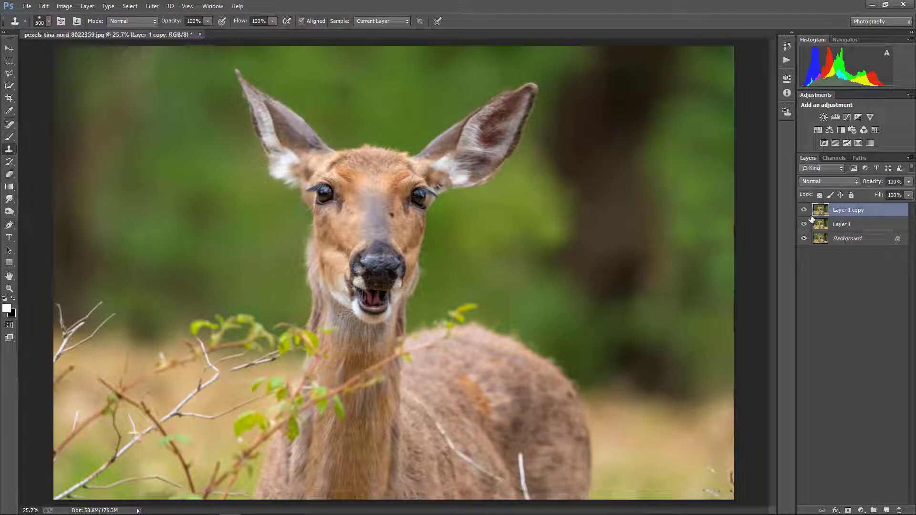
# Step: Merge Layer 1 and its copy into the Background and duplicate it as Layer 1
pyautogui.keyDown('ctrl'); pyautogui.click(843, 225); pyautogui.keyUp('ctrl')
pyautogui.hotkey('ctrl', 'e')
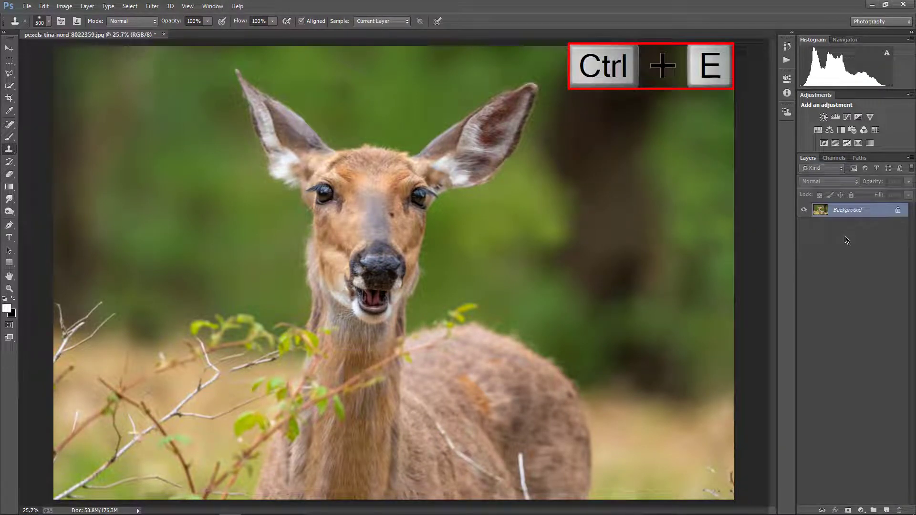
pyautogui.hotkey('ctrl', 'j')
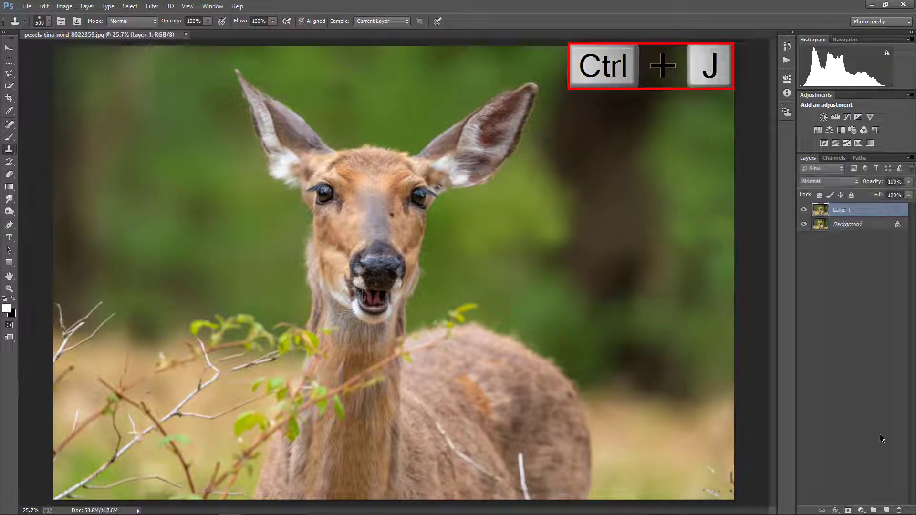
# Step: Add a Vibrance adjustment layer set to +52
pyautogui.click(862, 510)
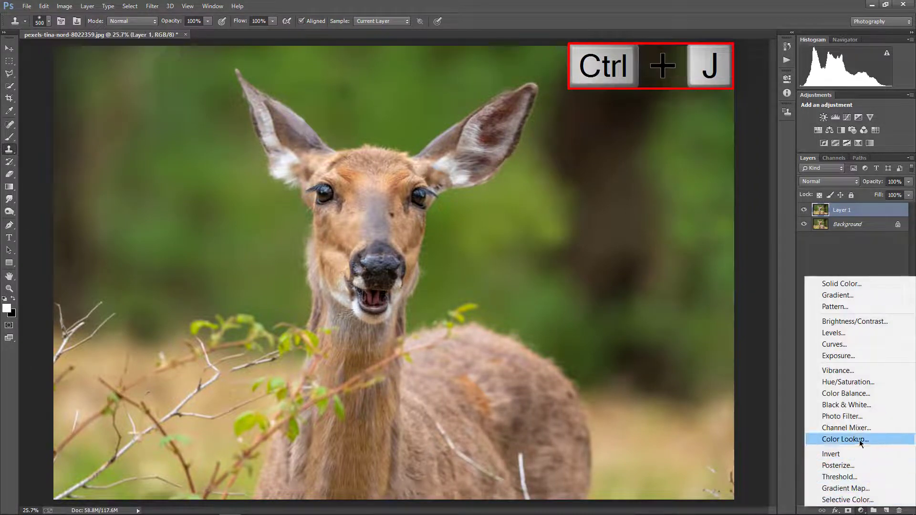
pyautogui.click(854, 371)
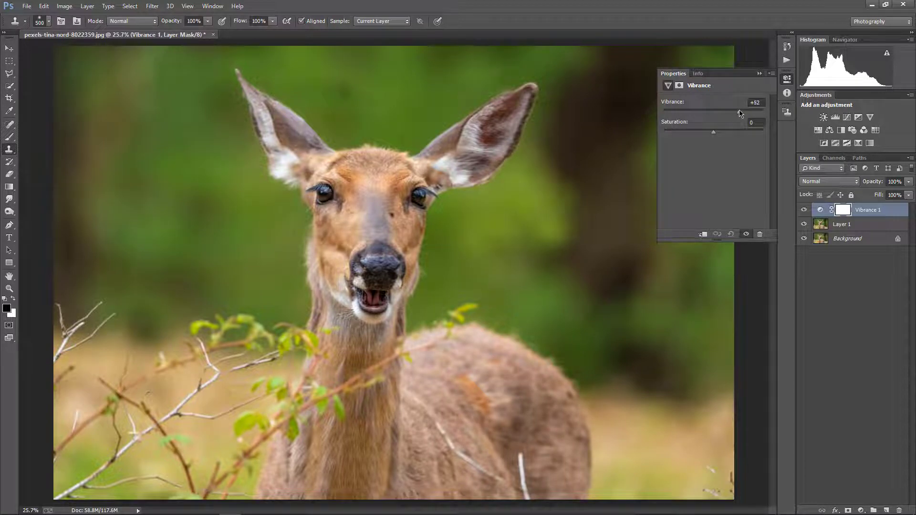
pyautogui.click(759, 74)
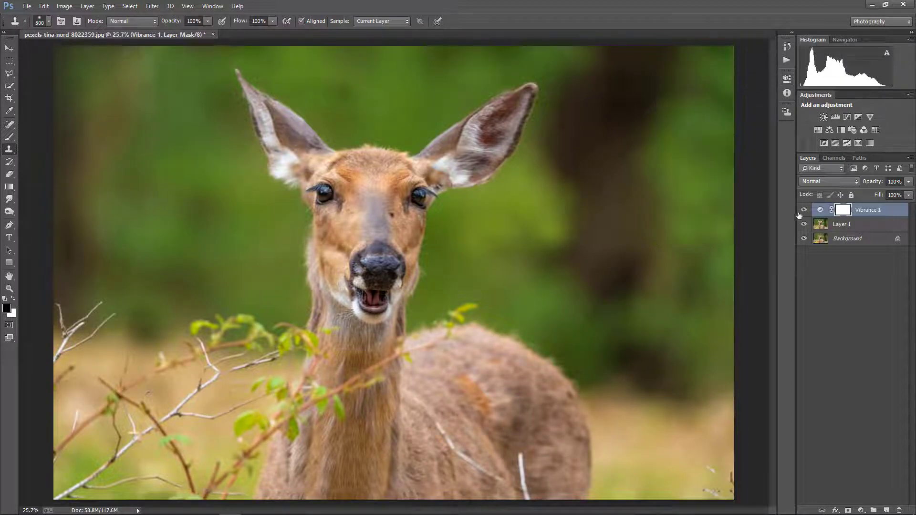
pyautogui.click(860, 511)
# Step: Add a Selective Color layer with Reds set to Cyan -58 and Yellow +34
pyautogui.click(847, 504)
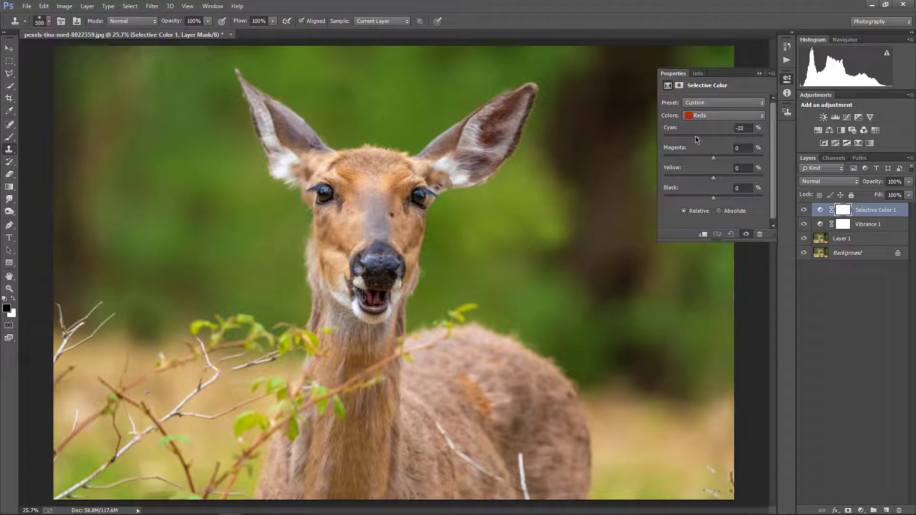
pyautogui.moveTo(693, 139); pyautogui.dragTo(685, 137)
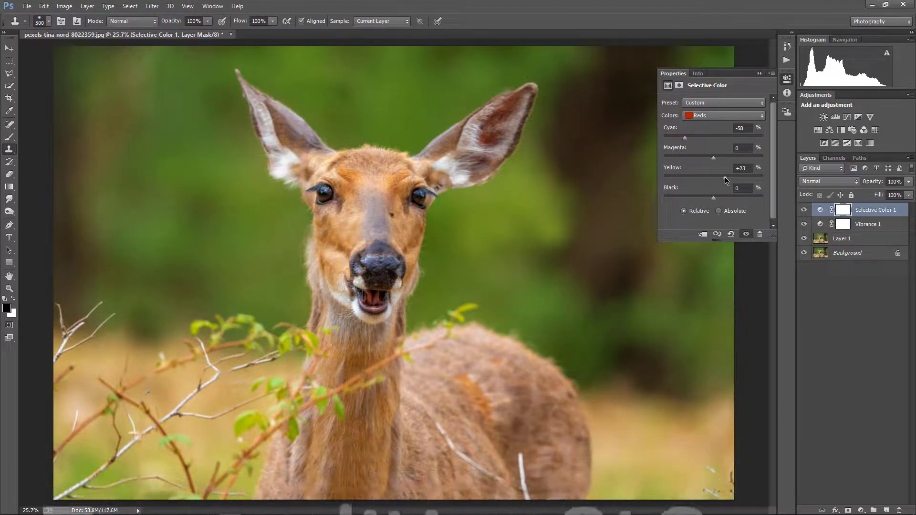
pyautogui.moveTo(727, 179); pyautogui.dragTo(738, 180)
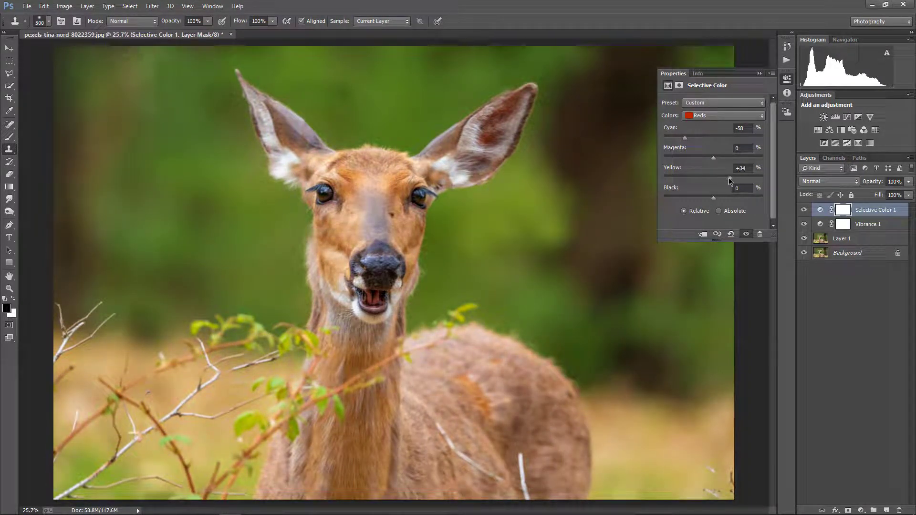
pyautogui.click(759, 74)
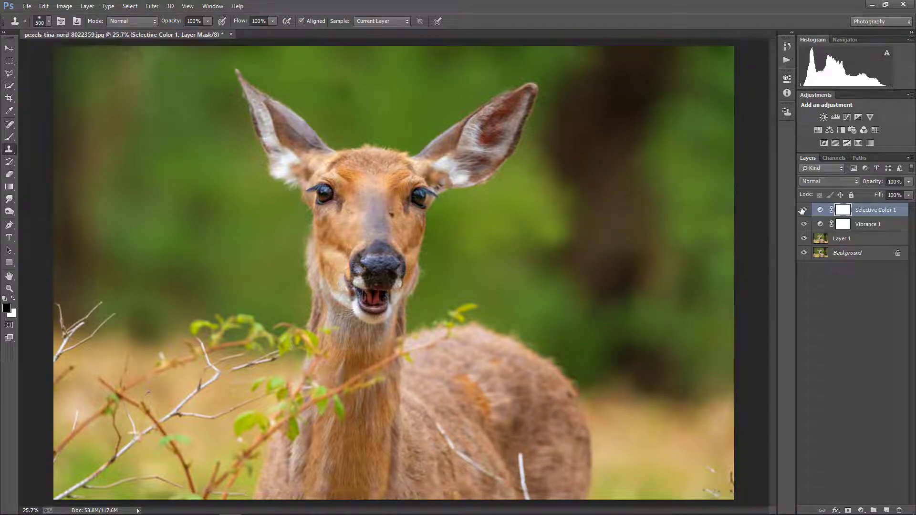
# Step: Select Vibrance 1 through Background and merge all four layers into a single Background layer
pyautogui.keyDown('ctrl'); pyautogui.click(857, 225); pyautogui.keyUp('ctrl')
pyautogui.keyDown('ctrl'); pyautogui.click(854, 242); pyautogui.keyUp('ctrl')
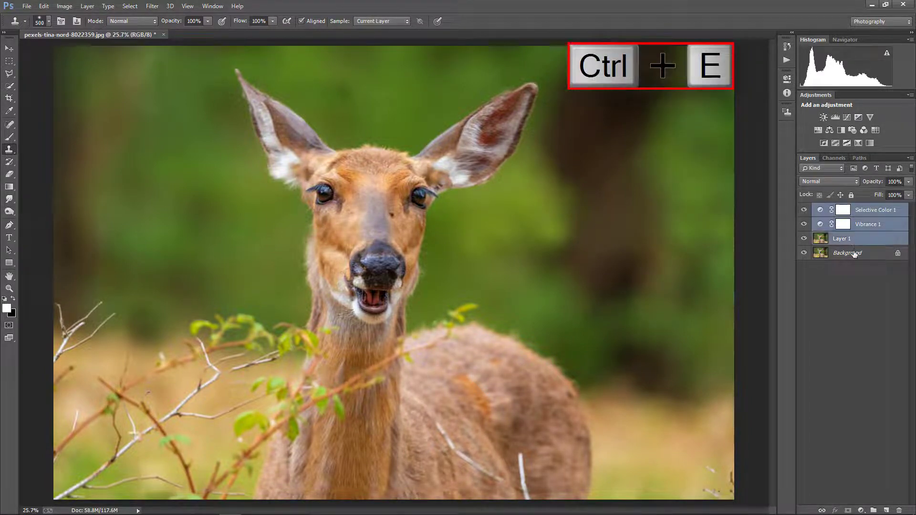
pyautogui.hotkey('ctrl', 'e')
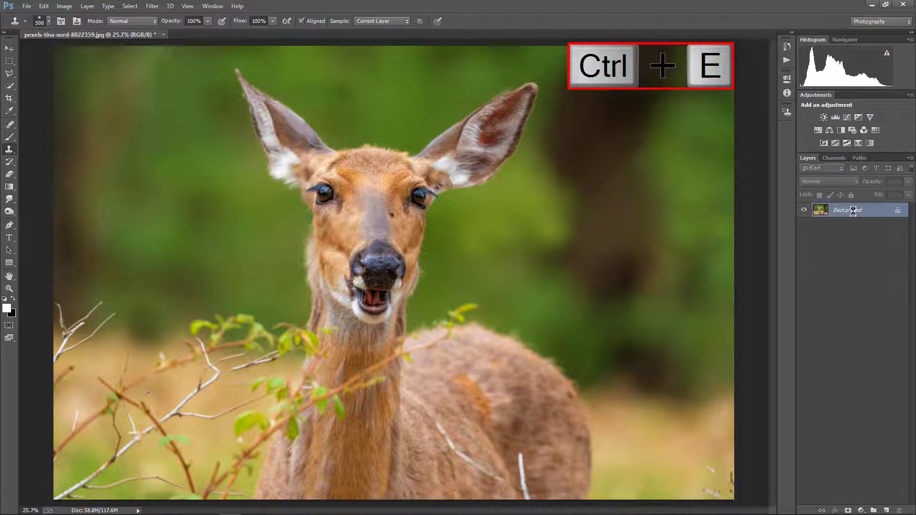